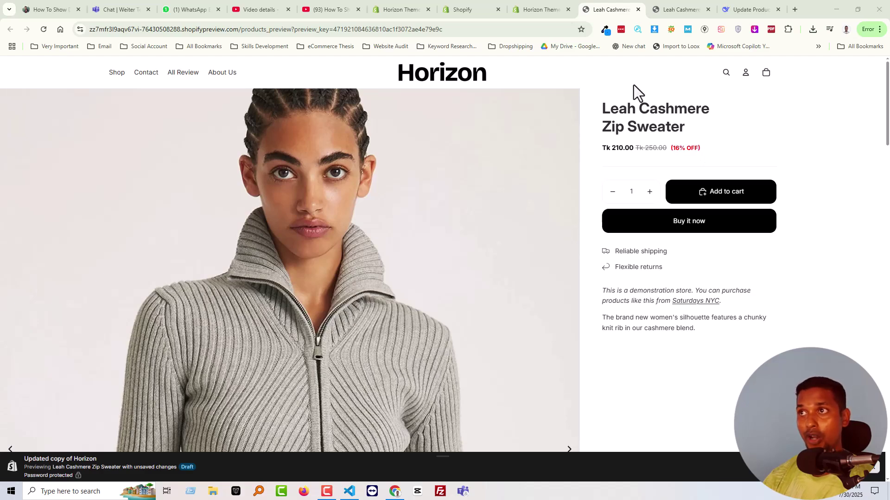
Compare the product preview without the discount against the one showing 16% OFF
click(679, 10)
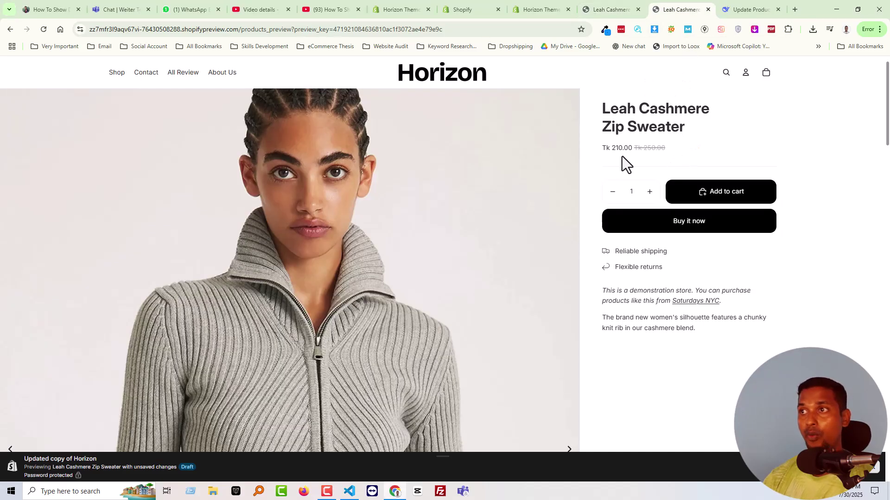
click(598, 6)
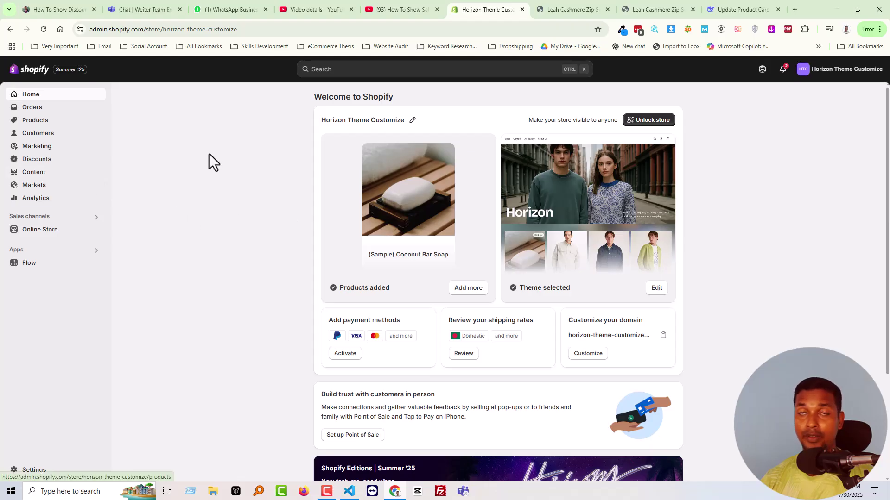
Copy the product title Leah Cashmere Zip Sweater from its storefront preview
click(39, 122)
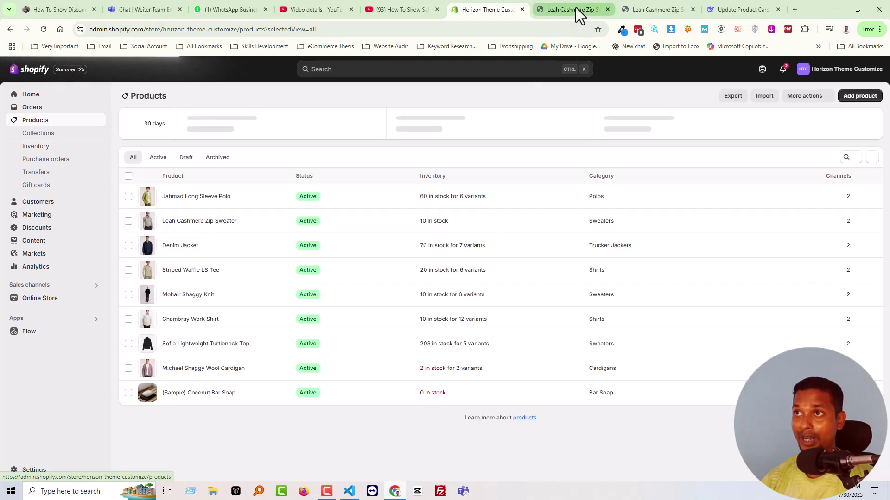
click(576, 9)
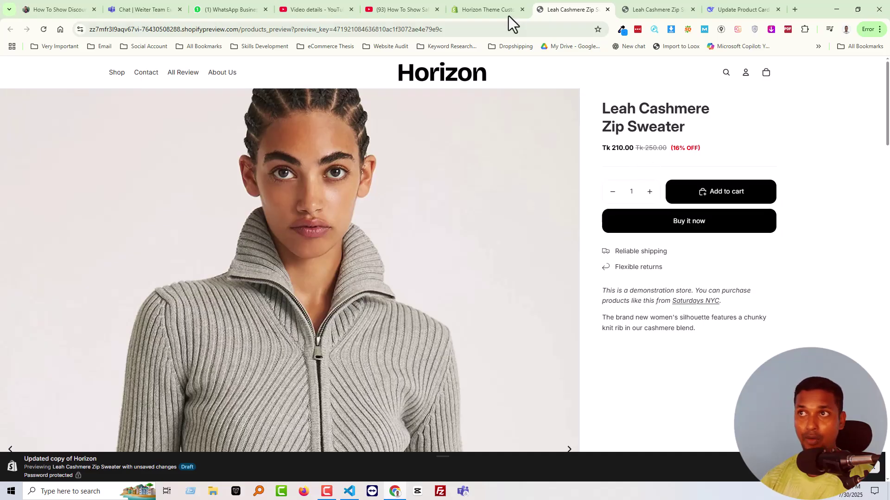
click(488, 9)
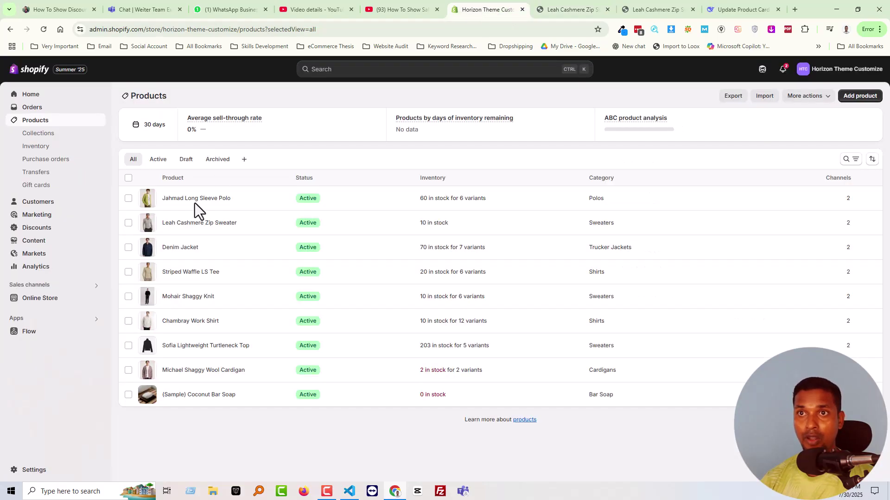
click(558, 10)
drag(602, 112, 684, 125)
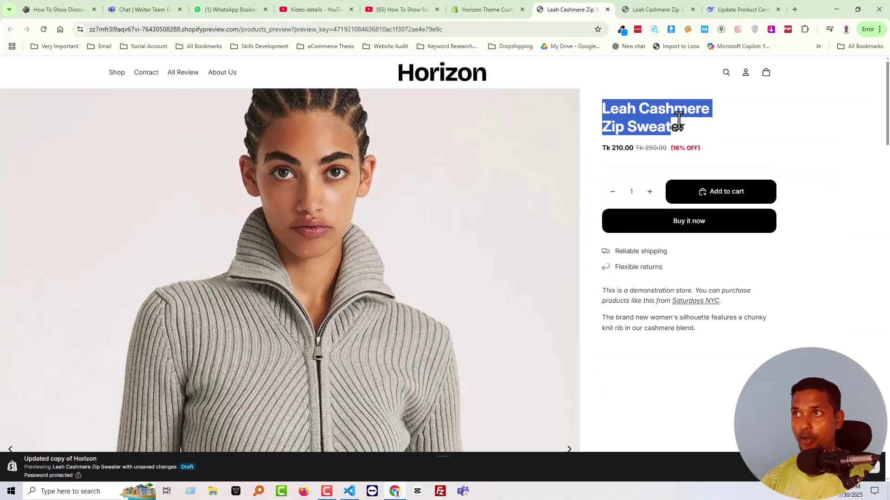
right_click(685, 132)
click(697, 135)
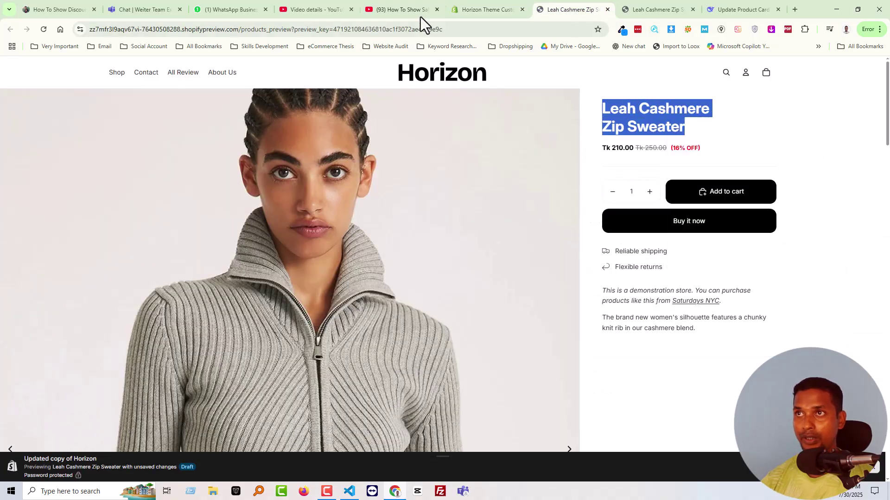
Search the admin for Leah Cashmere Zip Sweater and open it for editing
click(485, 7)
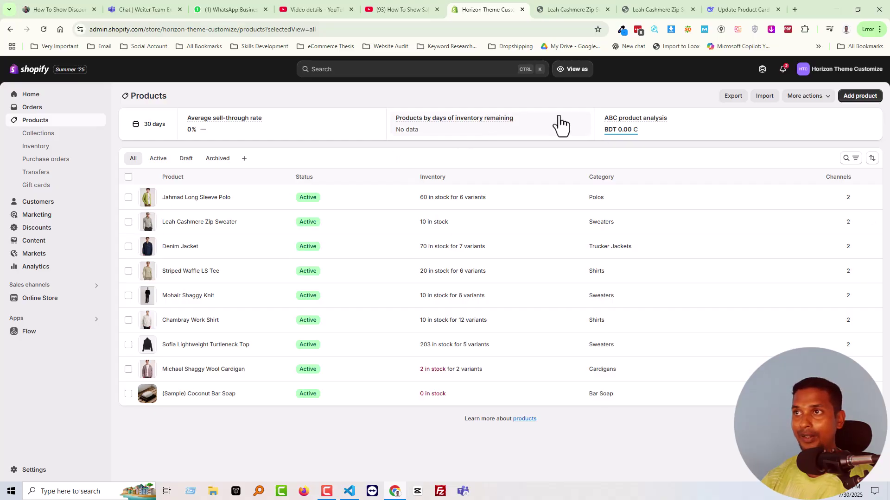
click(336, 70)
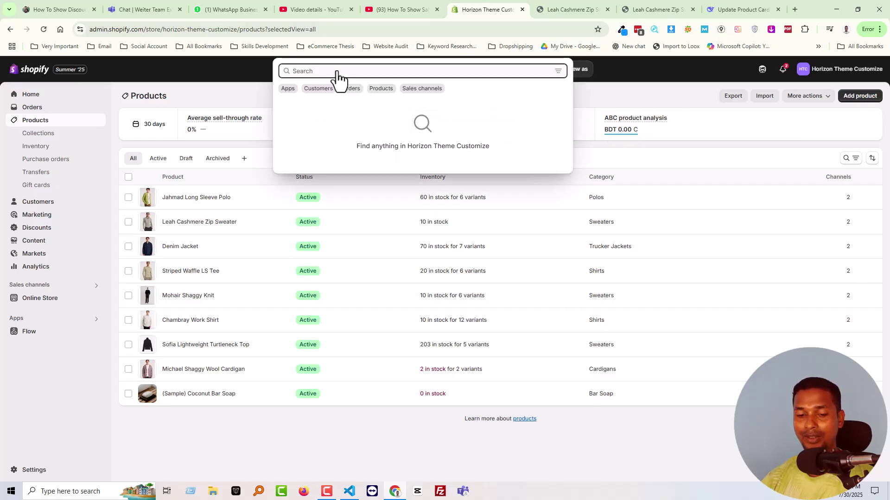
key(ctrl+v)
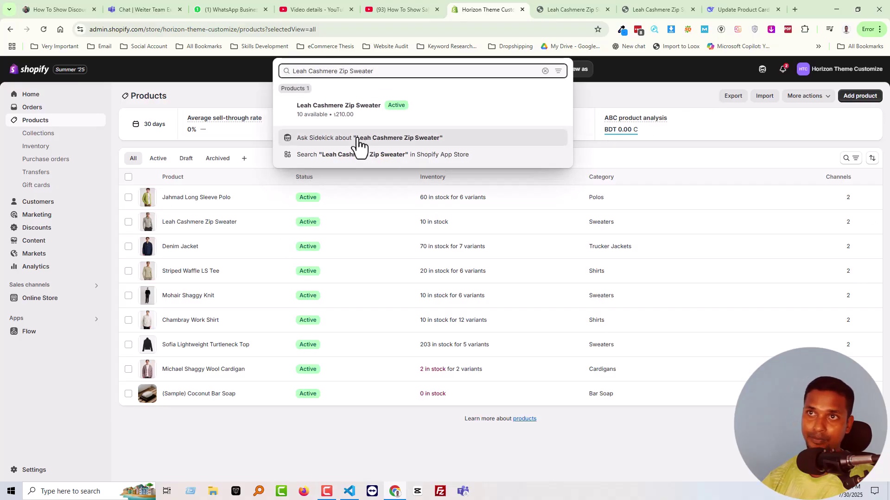
click(362, 114)
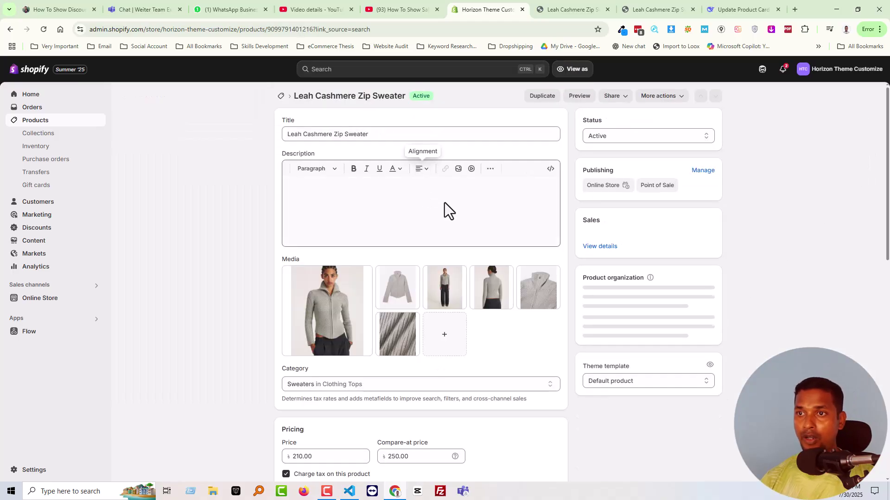
scroll(453, 225, down, 3)
scroll(433, 272, down, 2)
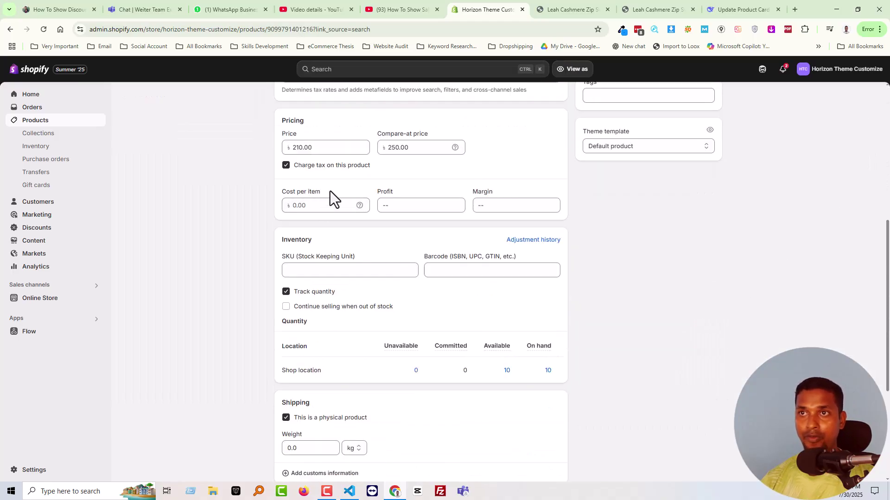
scroll(332, 198, up, 2)
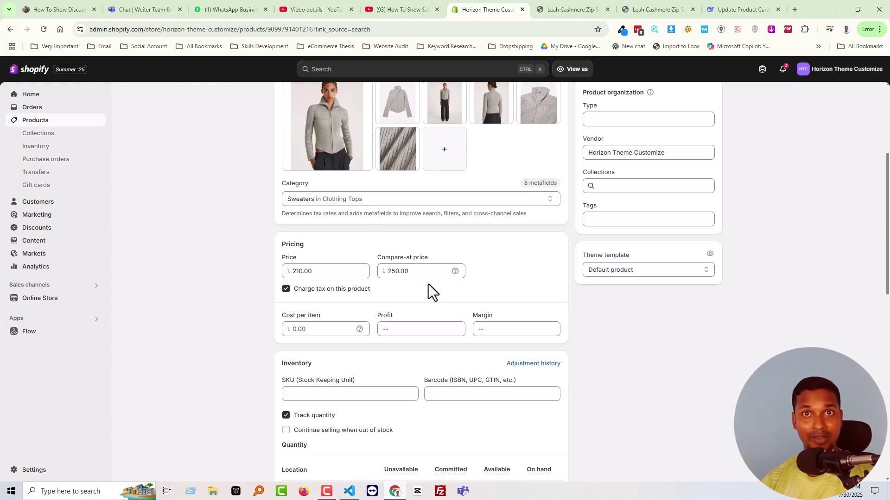
scroll(417, 286, up, 2)
scroll(389, 283, up, 1)
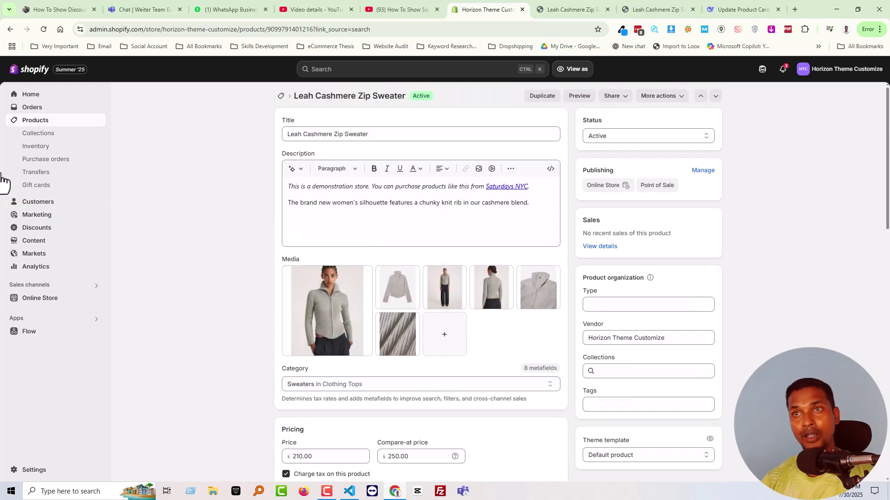
Edit the current theme's code from Online Store > Themes and open snippets/price.liquid
click(39, 298)
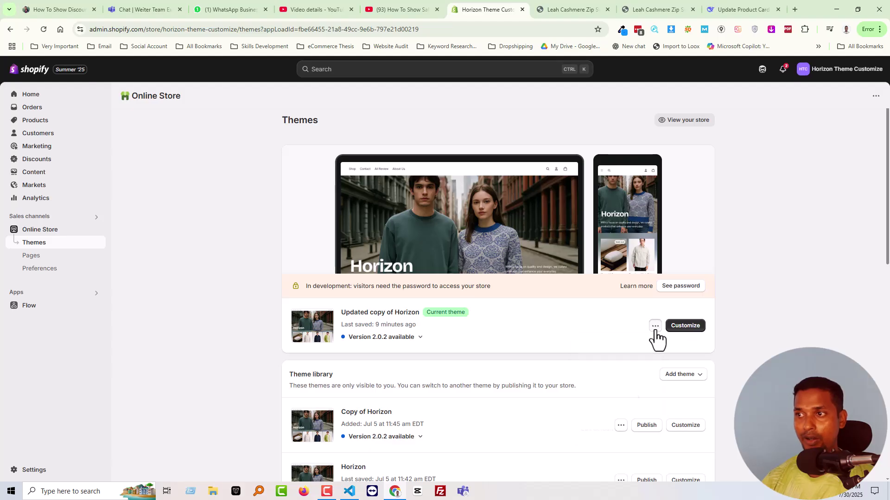
click(655, 326)
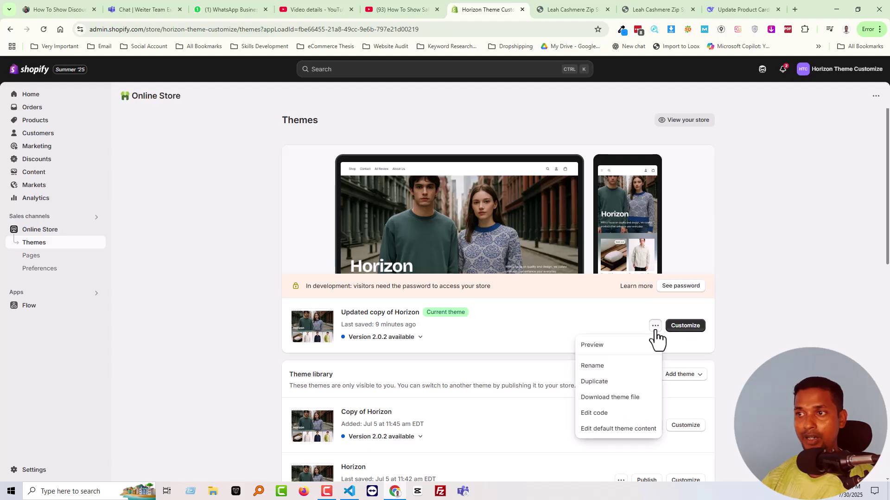
click(604, 416)
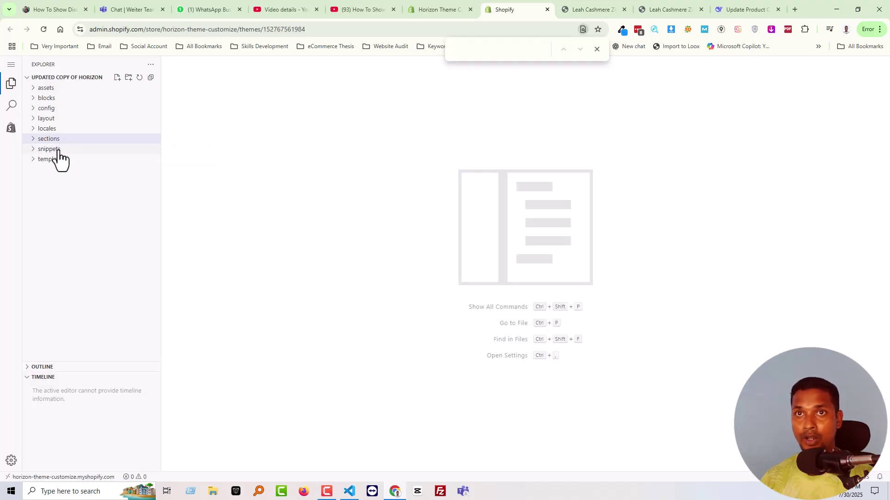
click(57, 150)
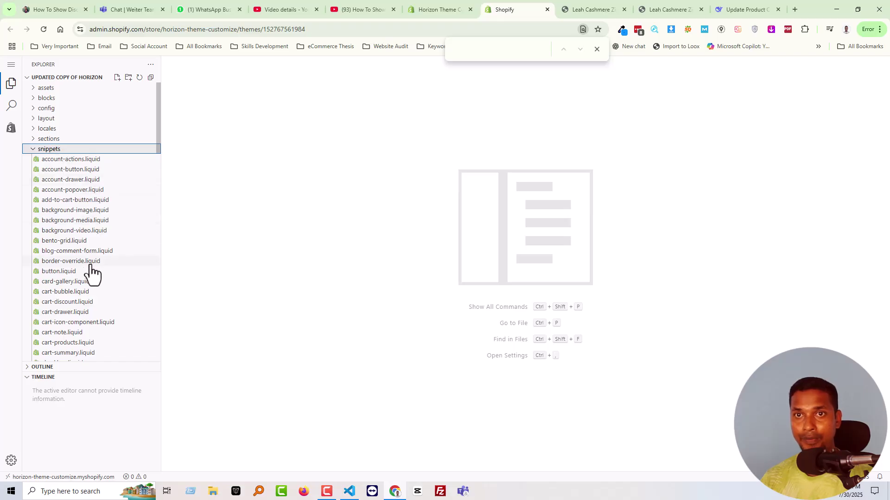
scroll(90, 274, down, 3)
scroll(88, 276, down, 3)
scroll(88, 276, down, 3)
scroll(88, 276, down, 2)
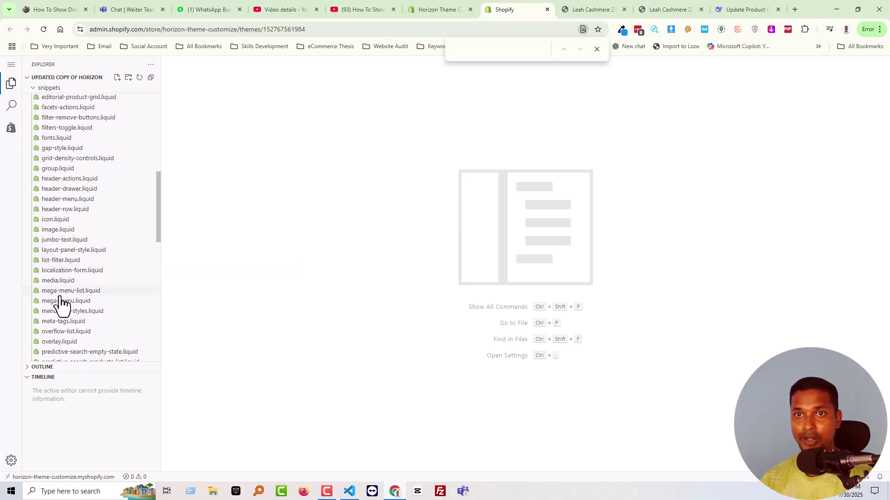
scroll(61, 302, down, 3)
scroll(61, 302, down, 3)
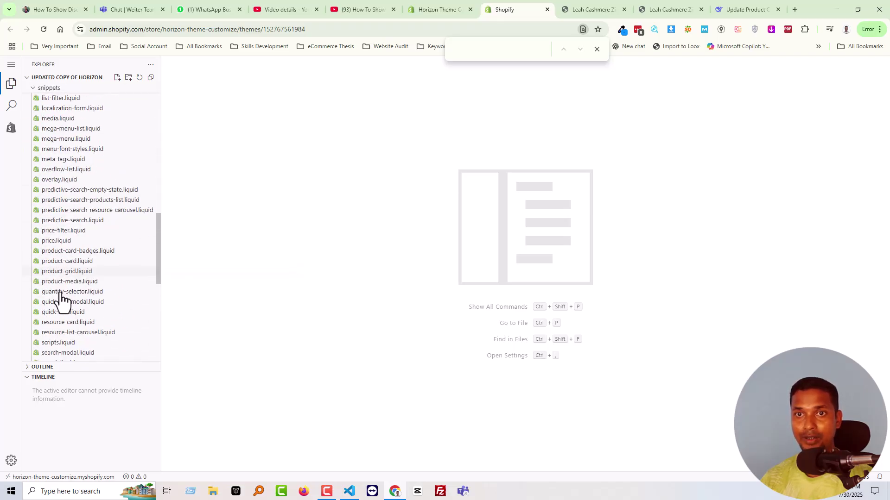
click(63, 242)
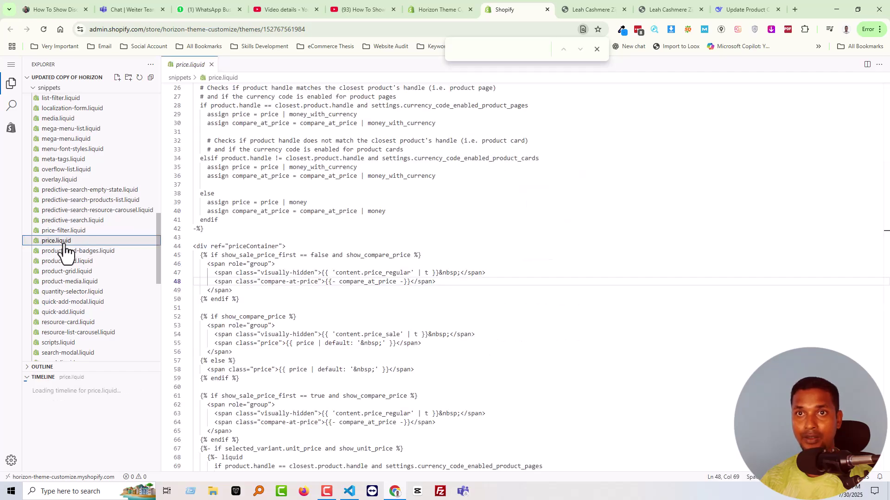
Select and delete all the existing code in price.liquid
click(308, 231)
key(ctrl+a)
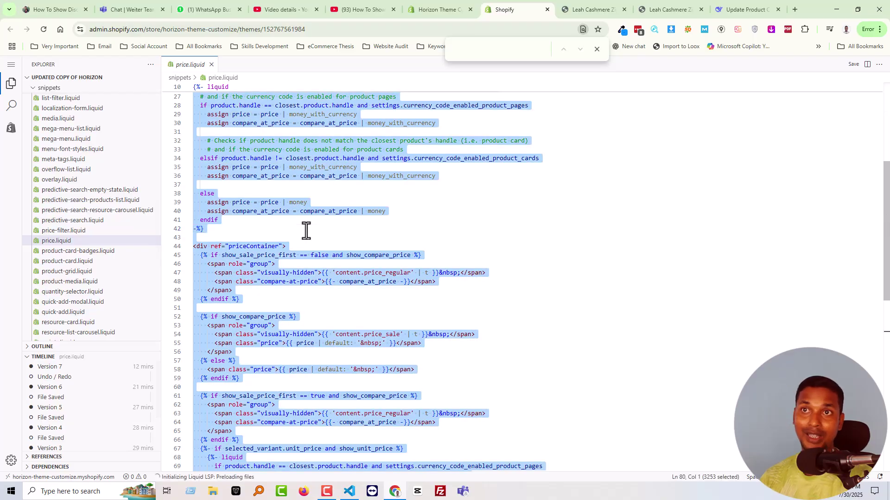
key(BackSpace)
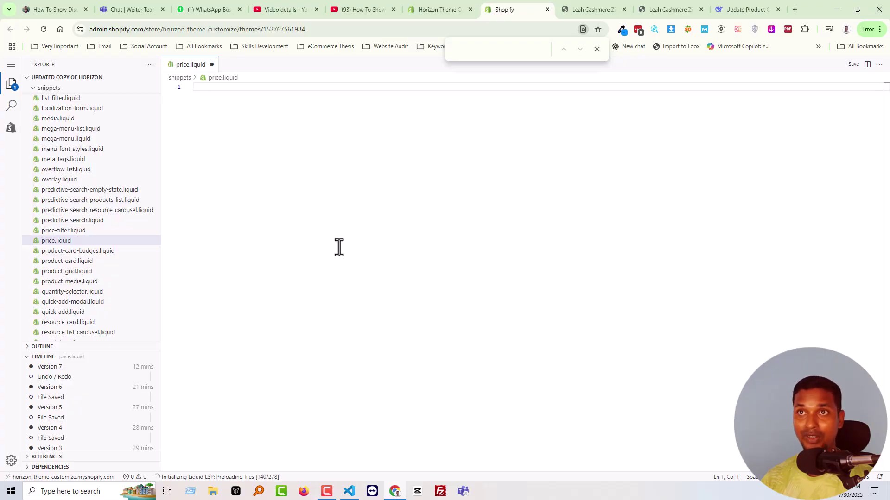
In Visual Studio Code, select and copy all of the product-table.liquid code
click(350, 496)
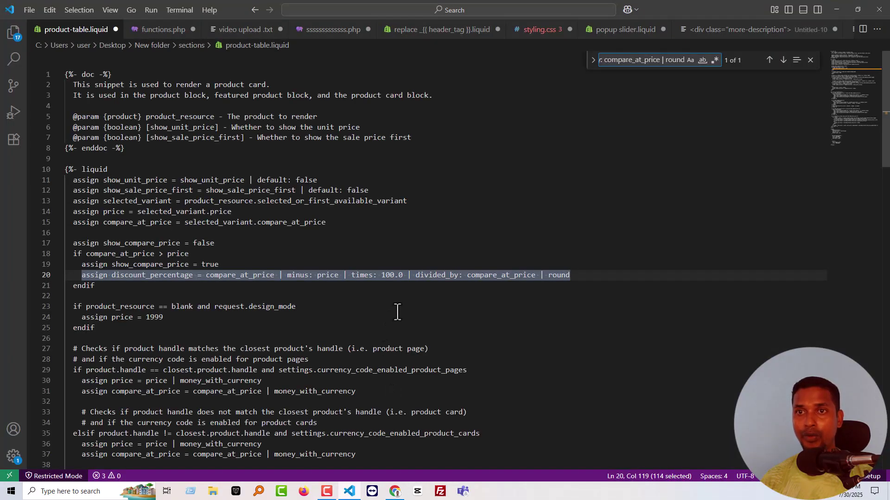
click(397, 311)
key(ctrl+a)
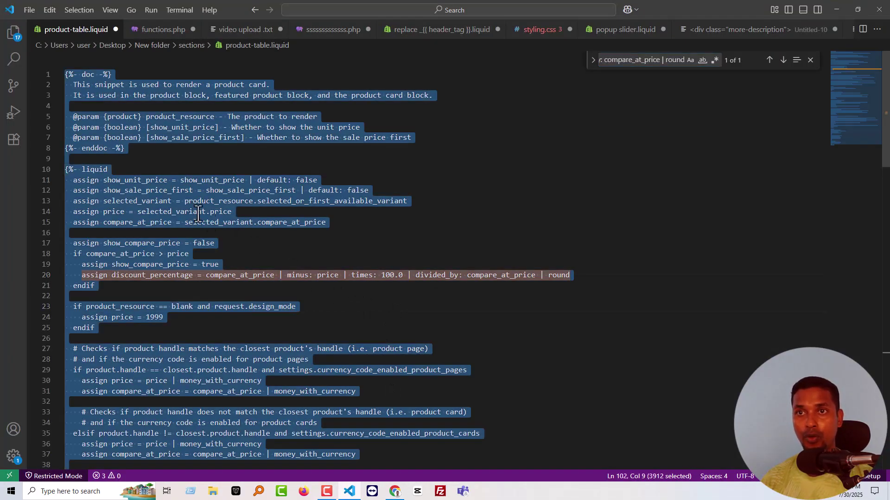
right_click(178, 200)
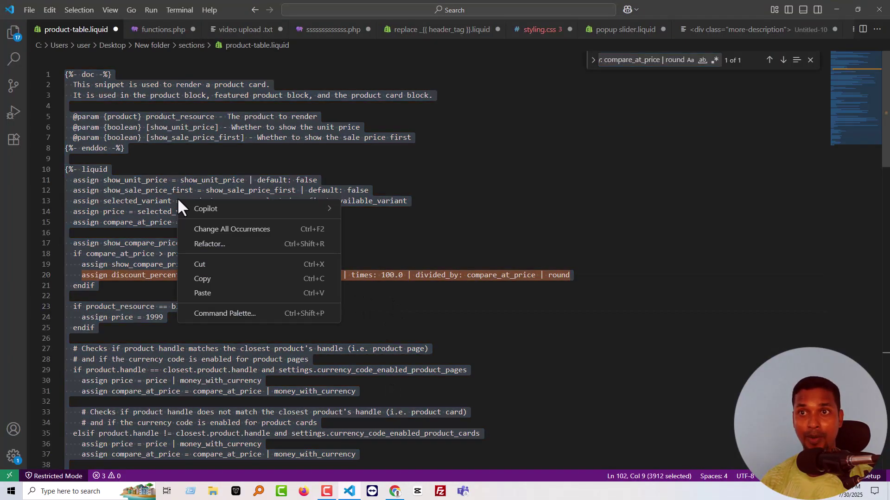
click(202, 279)
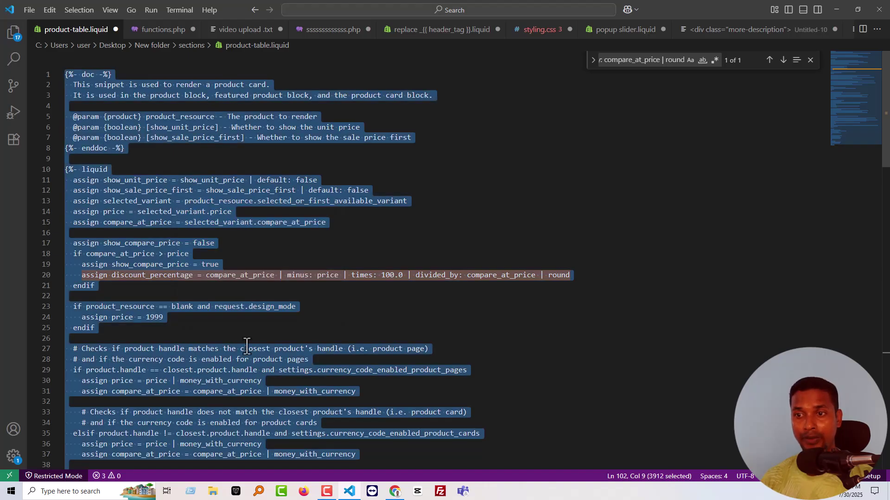
Paste the copied code into price.liquid in the Shopify editor and save it
click(395, 491)
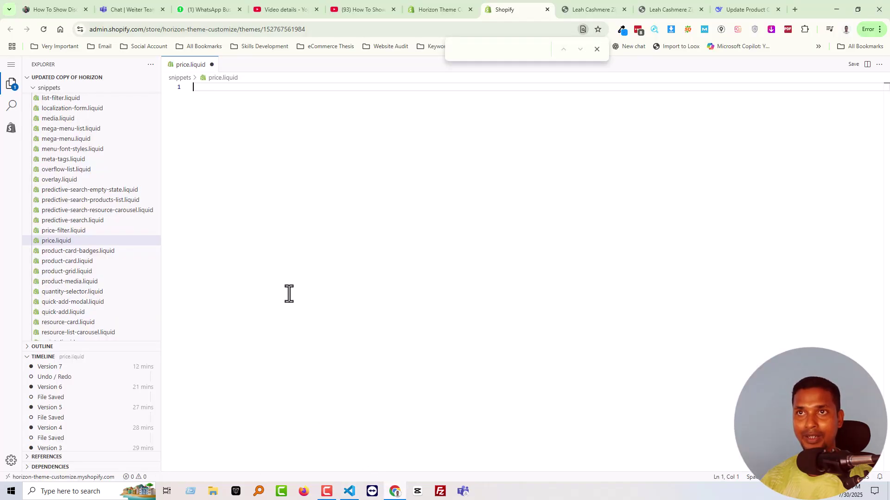
key(ctrl+v)
click(852, 64)
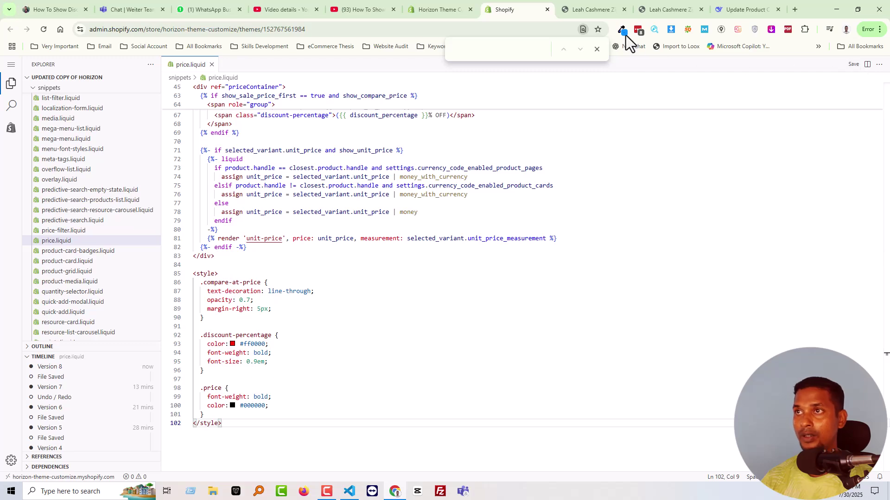
click(598, 51)
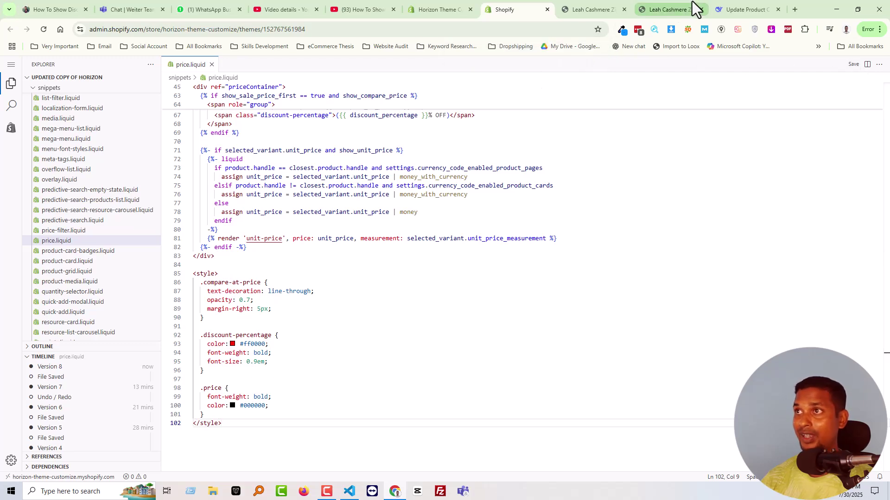
Reload the sweater's storefront preview to show the red 16% OFF badge, closing the password tab
click(665, 8)
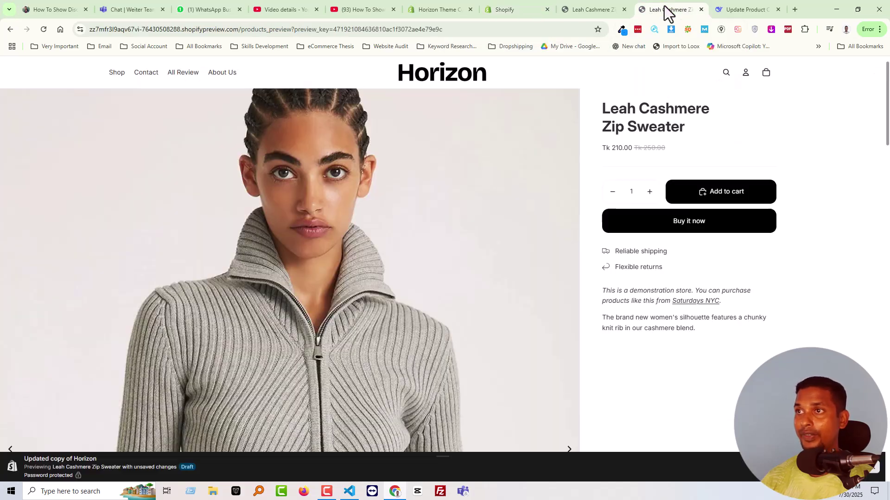
right_click(699, 154)
click(729, 185)
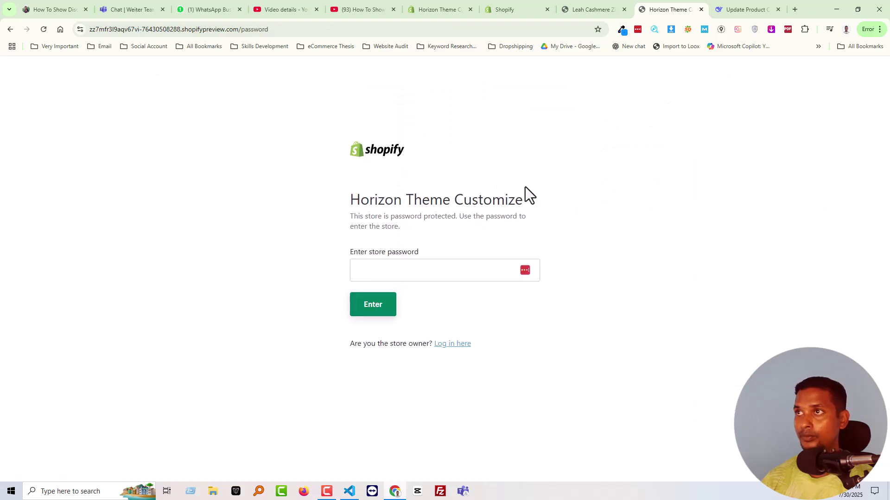
click(701, 9)
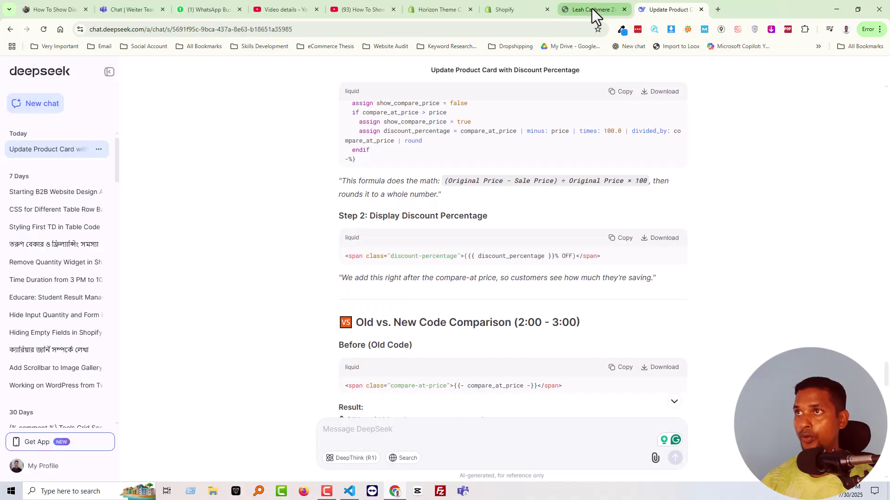
click(591, 8)
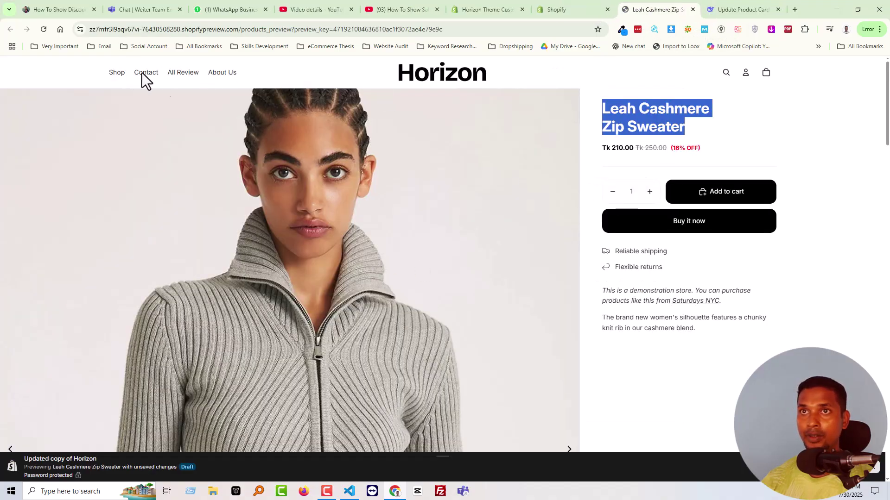
click(551, 8)
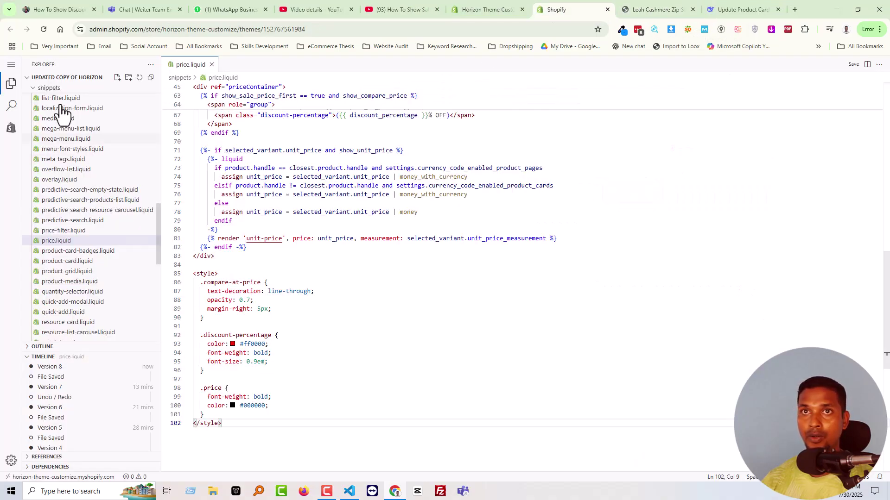
Open the Products list in a new tab and preview the Leah Cashmere Zip Sweater on the storefront
click(482, 11)
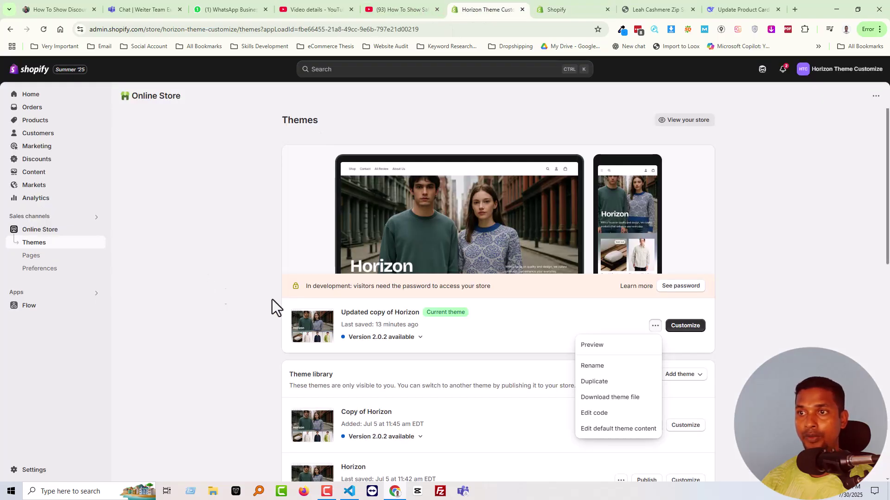
click(190, 272)
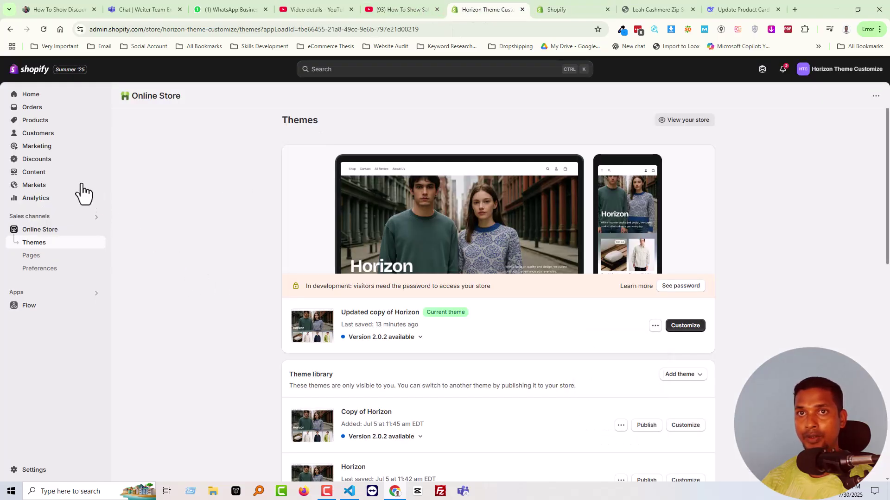
middle_click(31, 132)
click(520, 11)
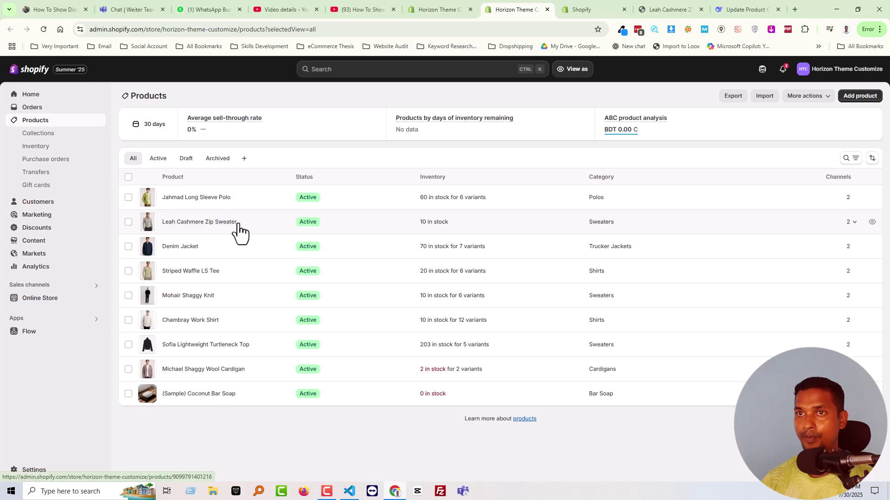
click(871, 223)
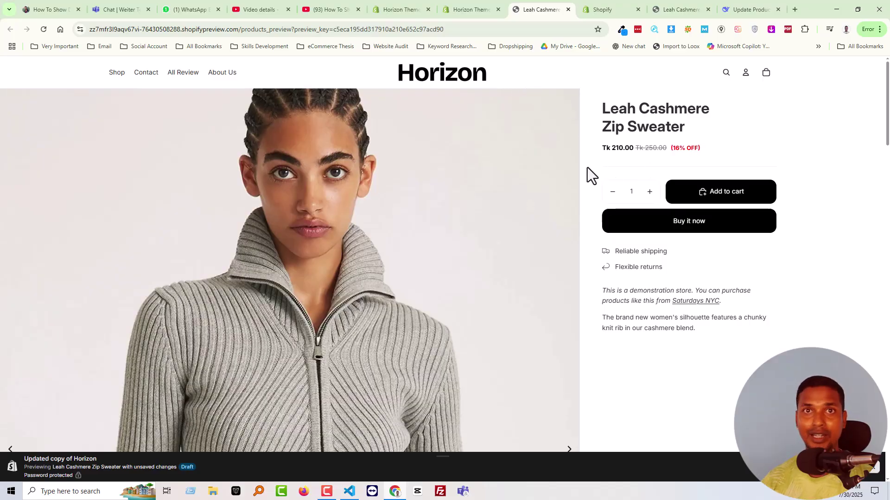
click(461, 7)
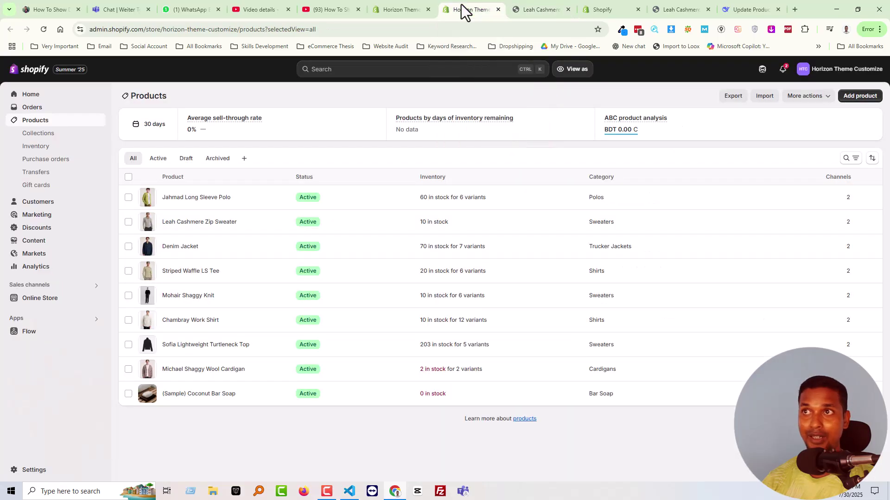
Open the Leah Cashmere Zip Sweater and clear its 210.00 price for a new value
click(192, 226)
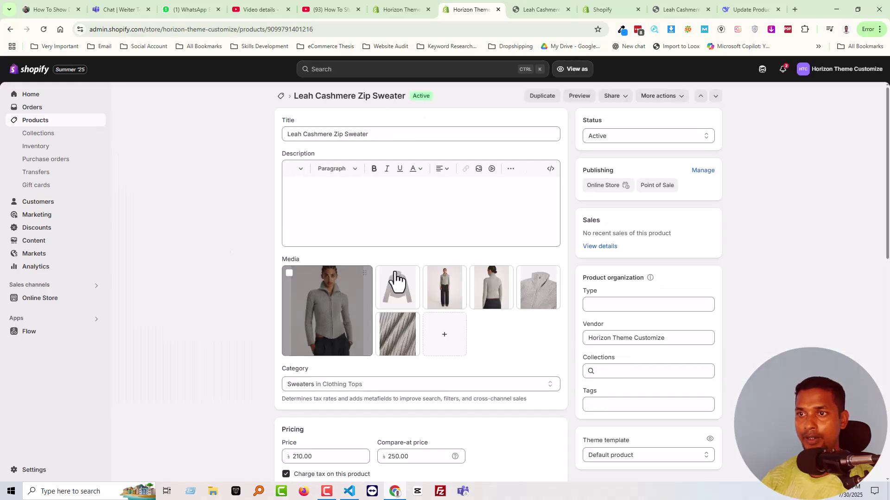
scroll(401, 333, down, 2)
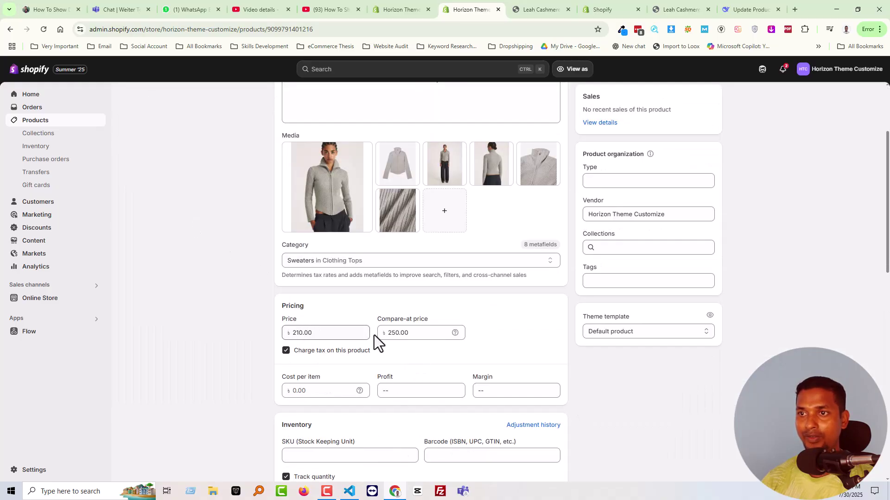
click(305, 338)
double_click(298, 333)
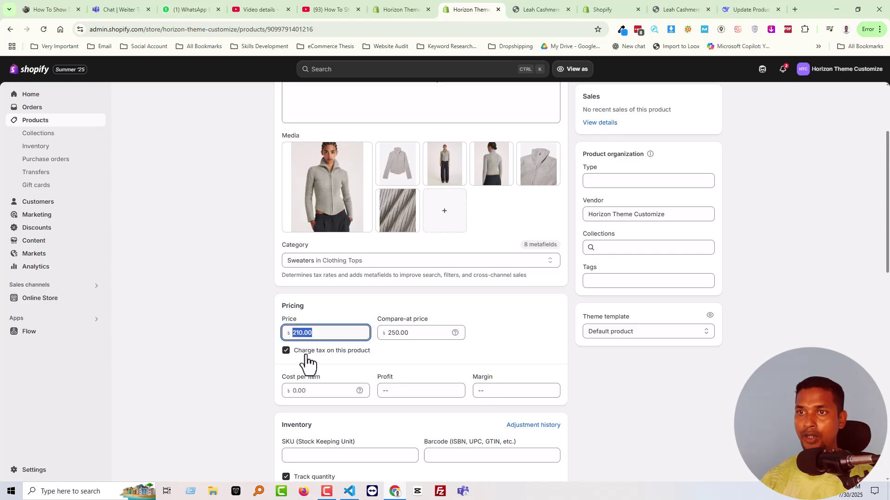
key(BackSpace)
text(190)
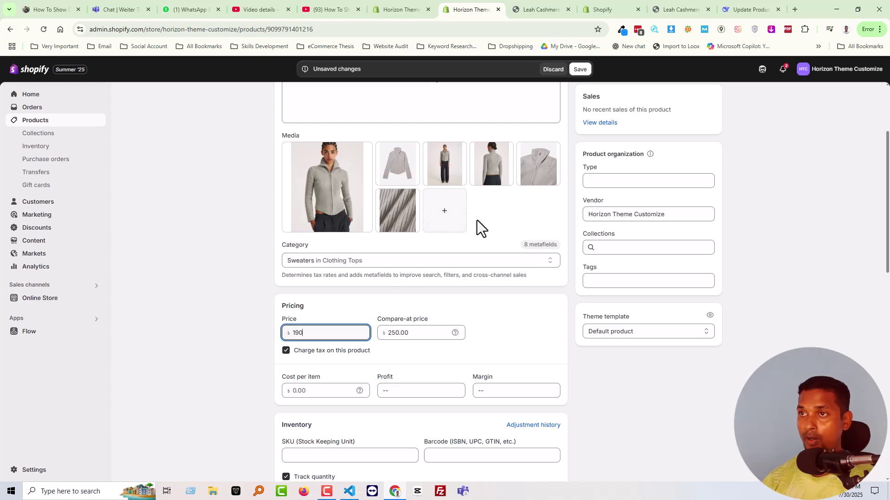
Save the 190.00 price and reload the preview so the badge reads 24% OFF
click(545, 12)
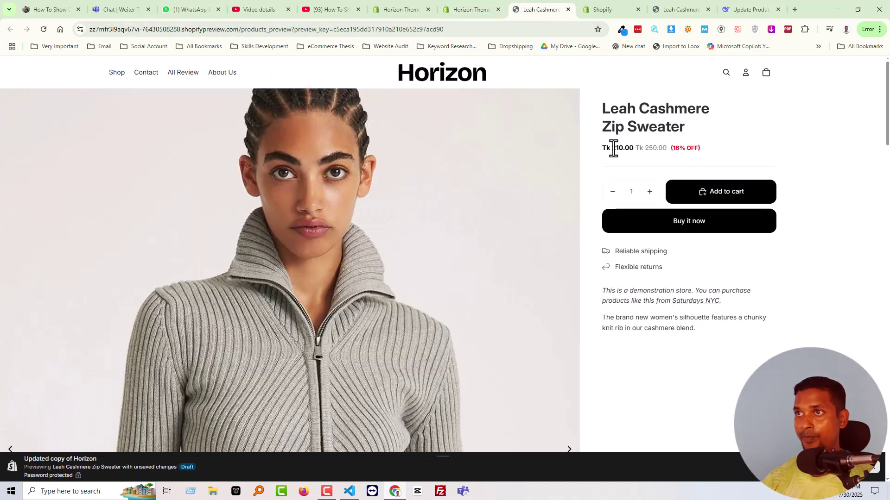
click(459, 3)
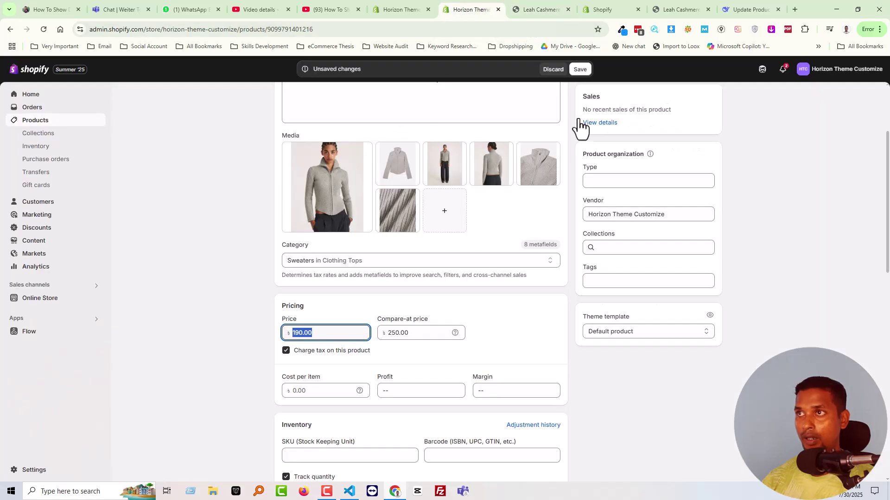
click(580, 71)
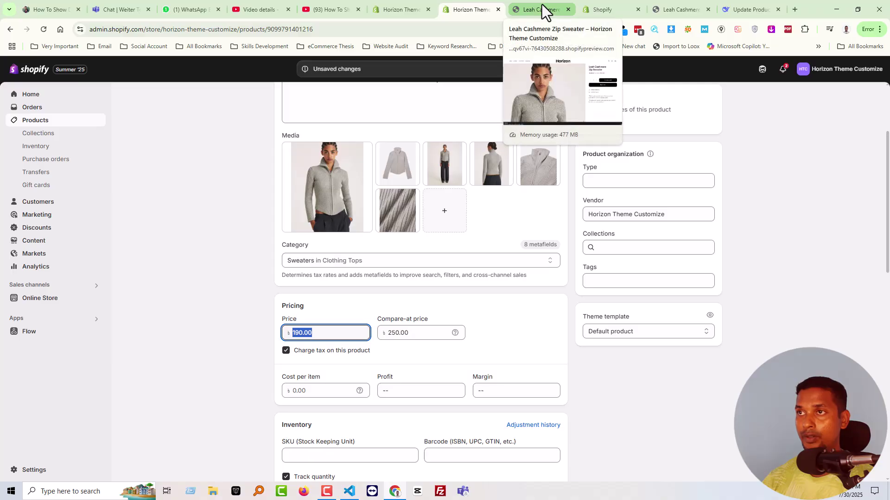
click(541, 4)
right_click(582, 98)
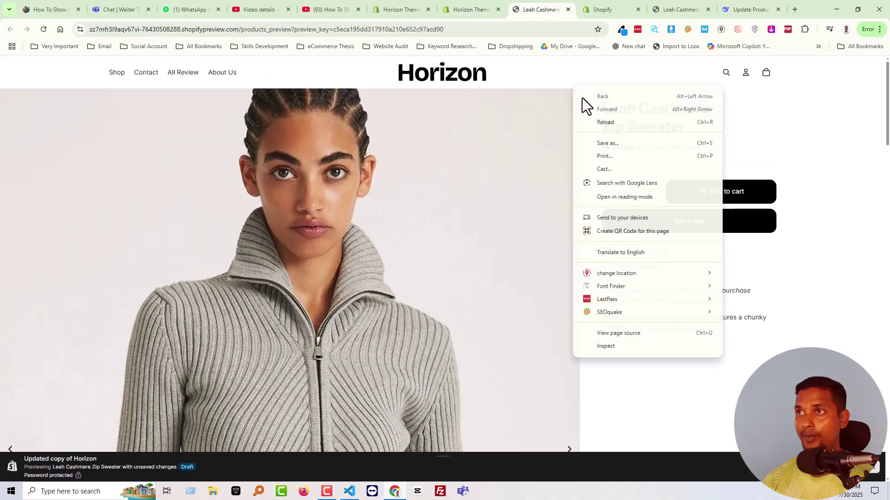
click(602, 121)
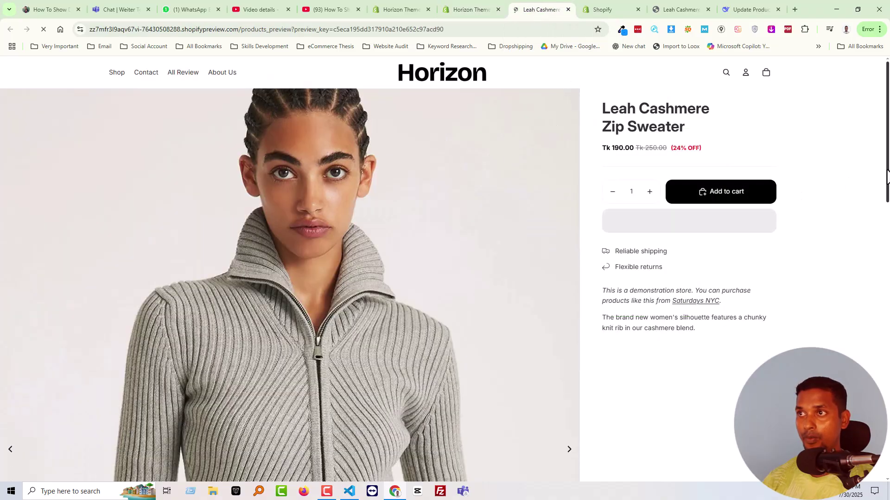